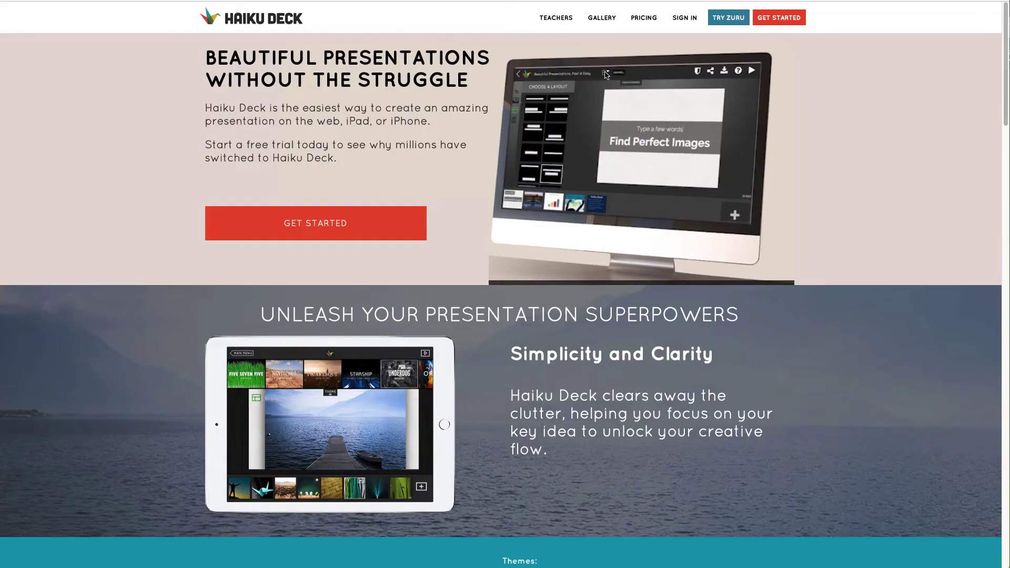
Step: Open the Haiku Deck Zuru page and read through its features, testimonials and import options
left_click(728, 19)
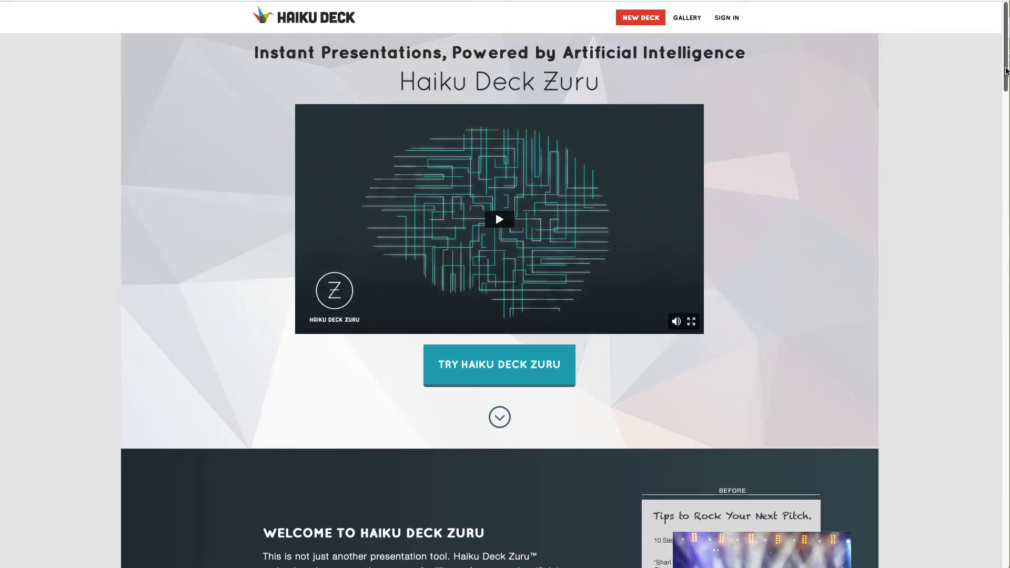
scroll(996, 116, "down", 6)
scroll(1001, 126, "down", 2)
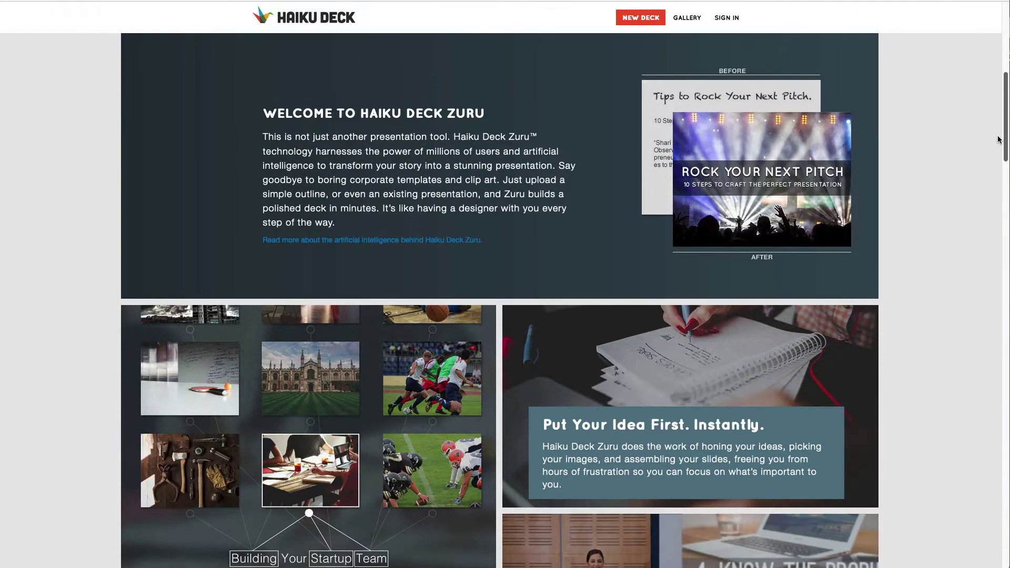
scroll(999, 141, "down", 4)
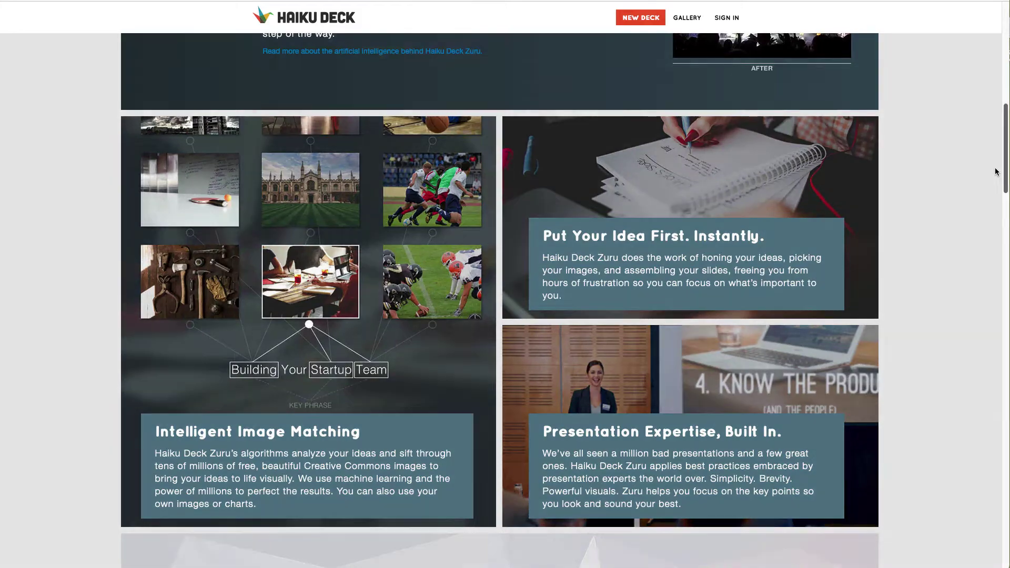
scroll(998, 174, "down", 5)
scroll(997, 210, "down", 10)
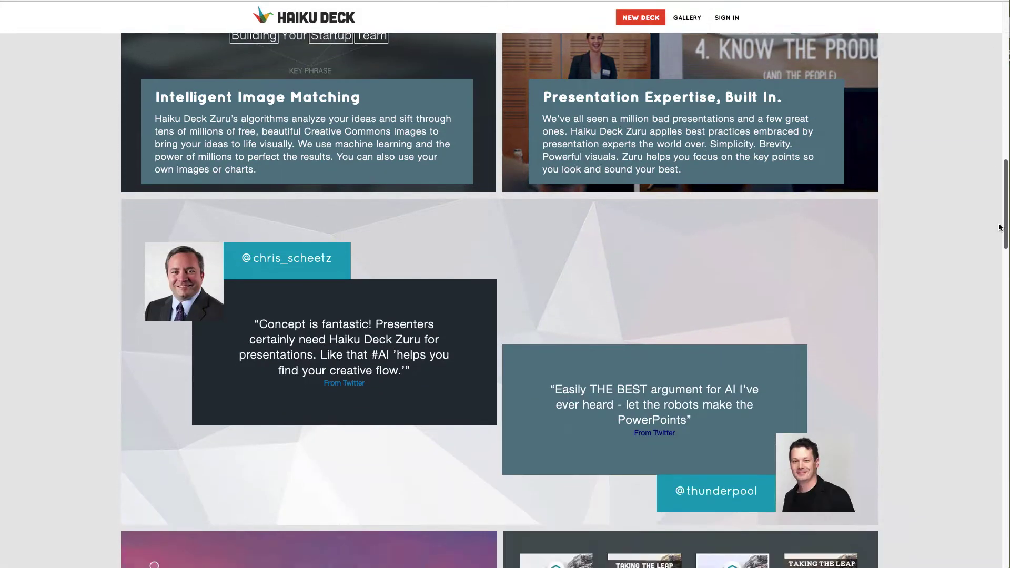
scroll(991, 291, "down", 13)
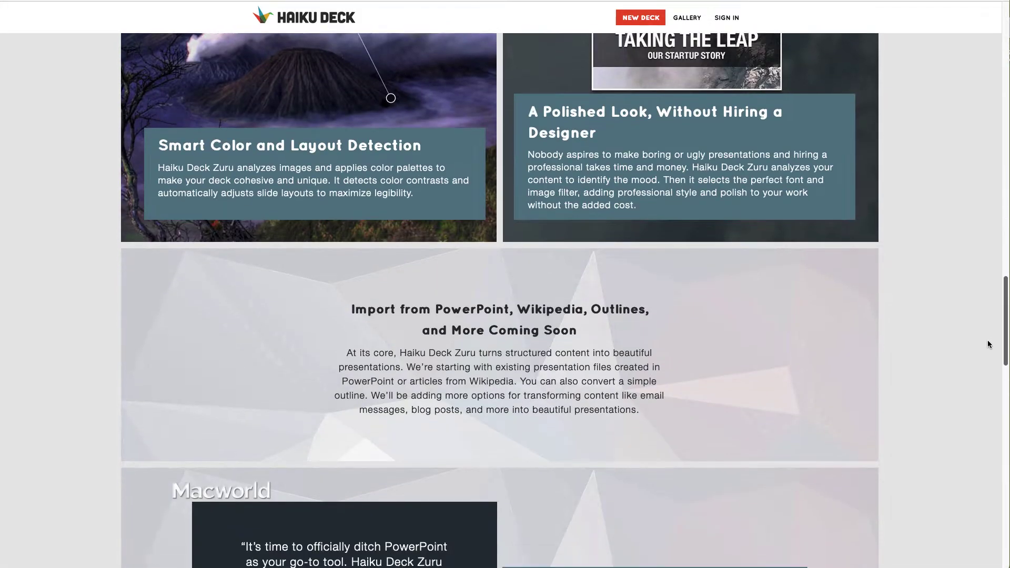
scroll(988, 395, "down", 15)
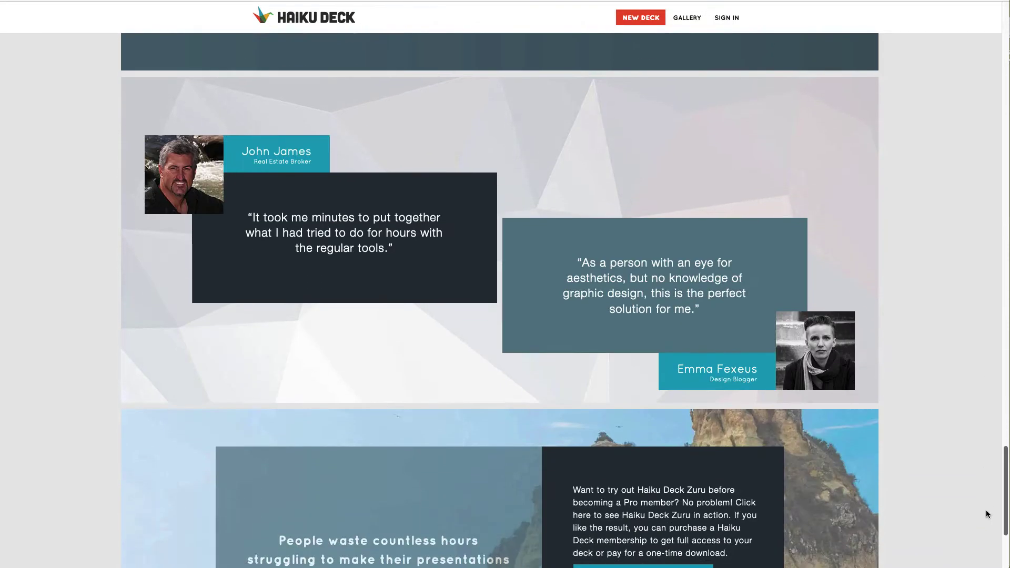
left_click_drag(986, 510, 924, 540)
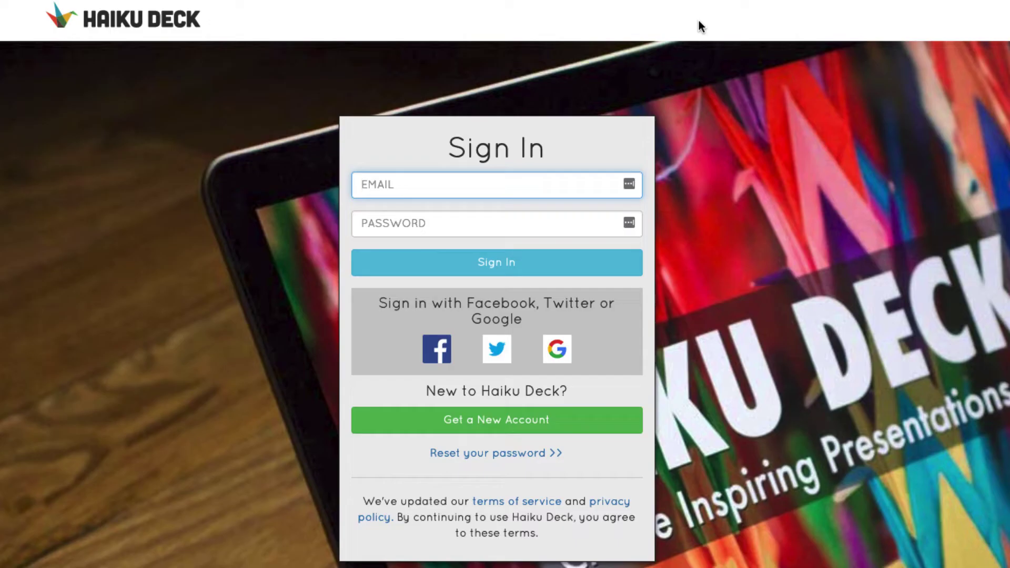
Step: Start a Zuru deck by transforming an existing presentation and upload dogs-need-to-run.pptx from the computer
left_click(575, 424)
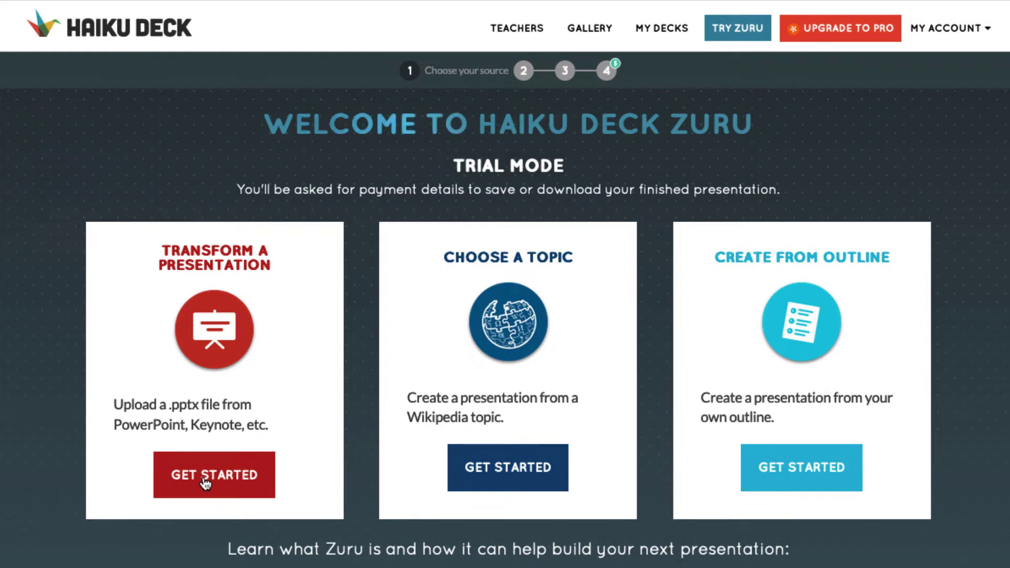
left_click(204, 480)
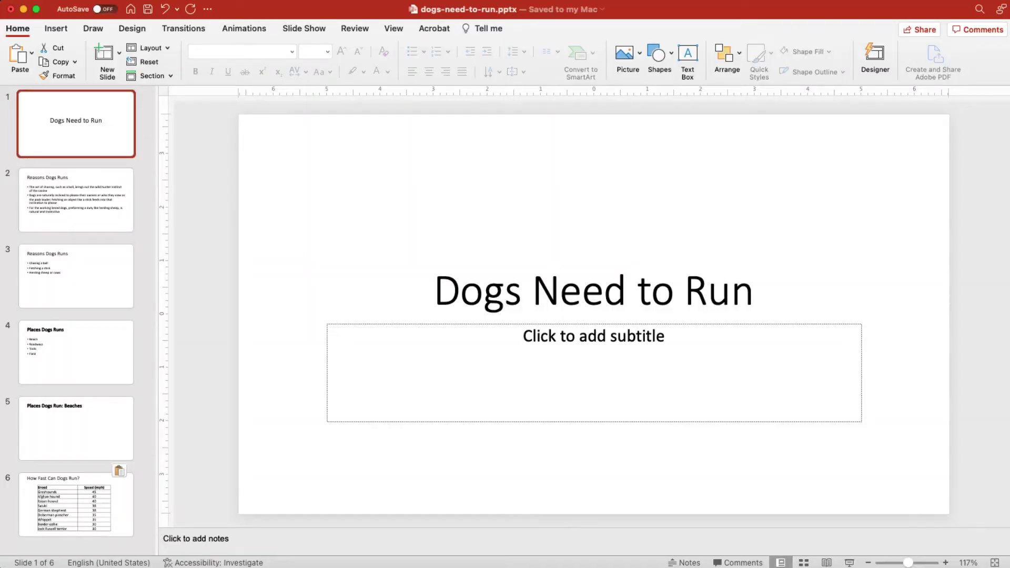
key("super+Return")
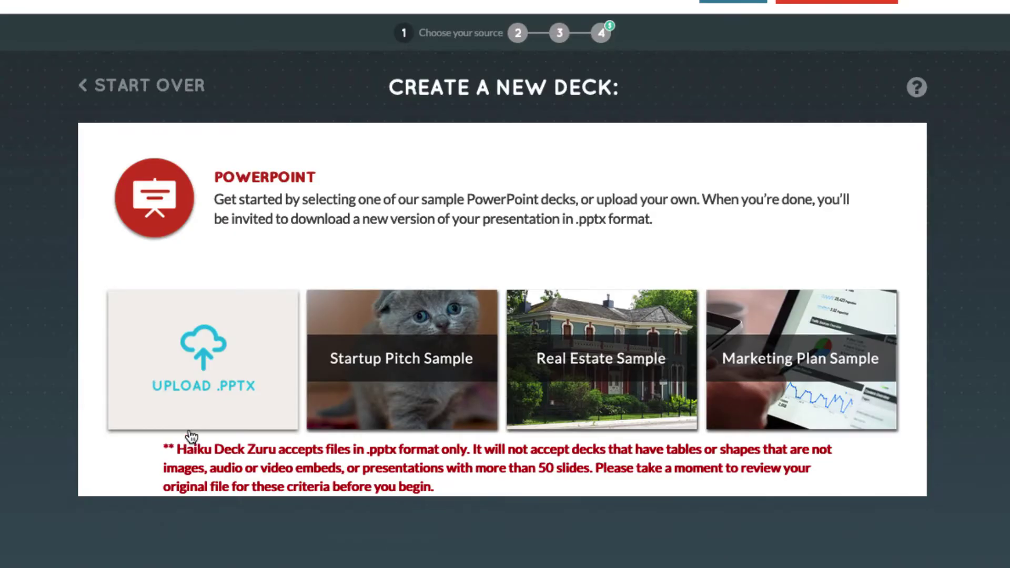
left_click(178, 343)
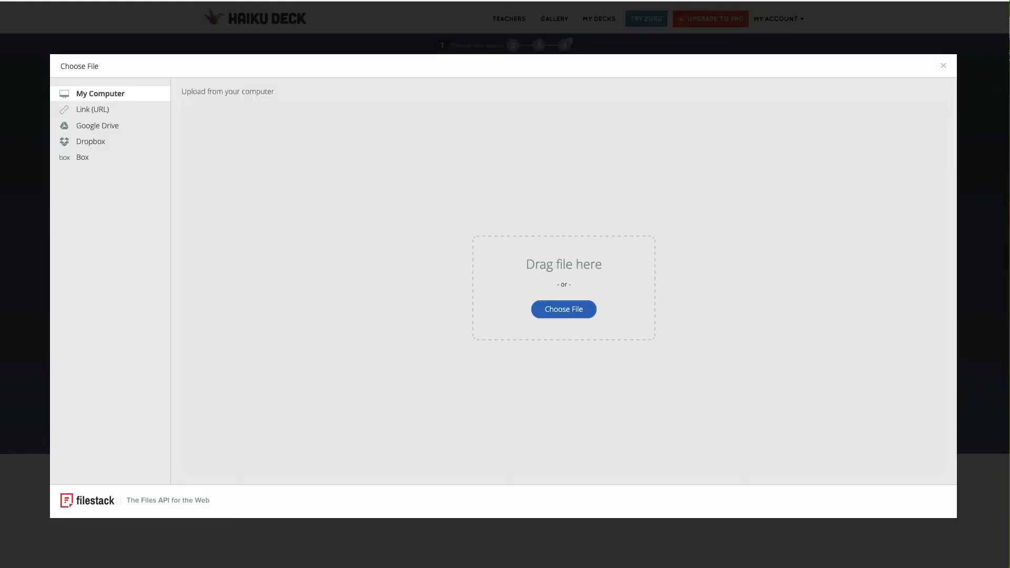
left_click_drag(1, 287, 507, 274)
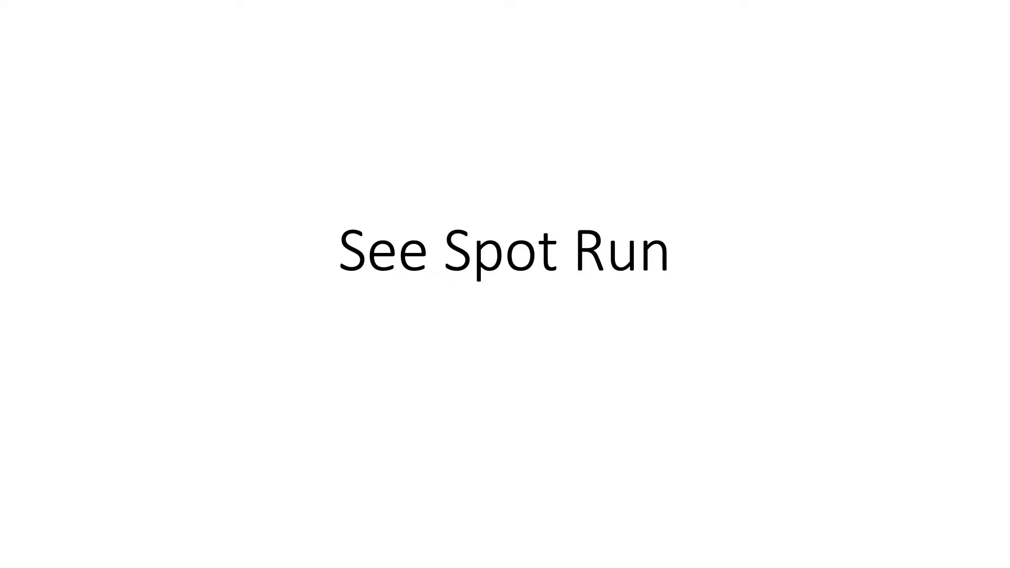
key("Right")
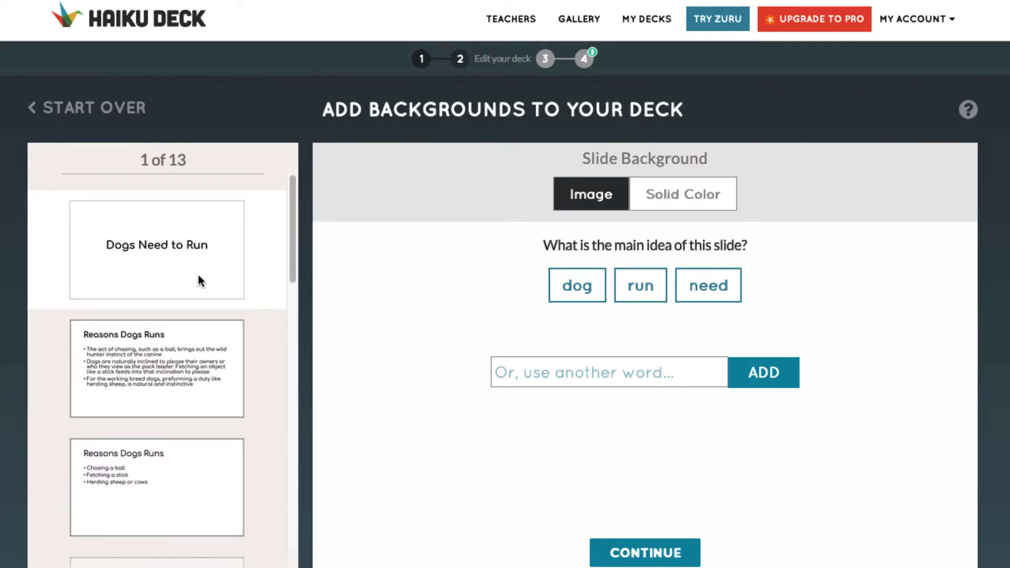
Step: Set the title slide's background to the two running dogs on the second page of "dog" image suggestions
left_click(581, 296)
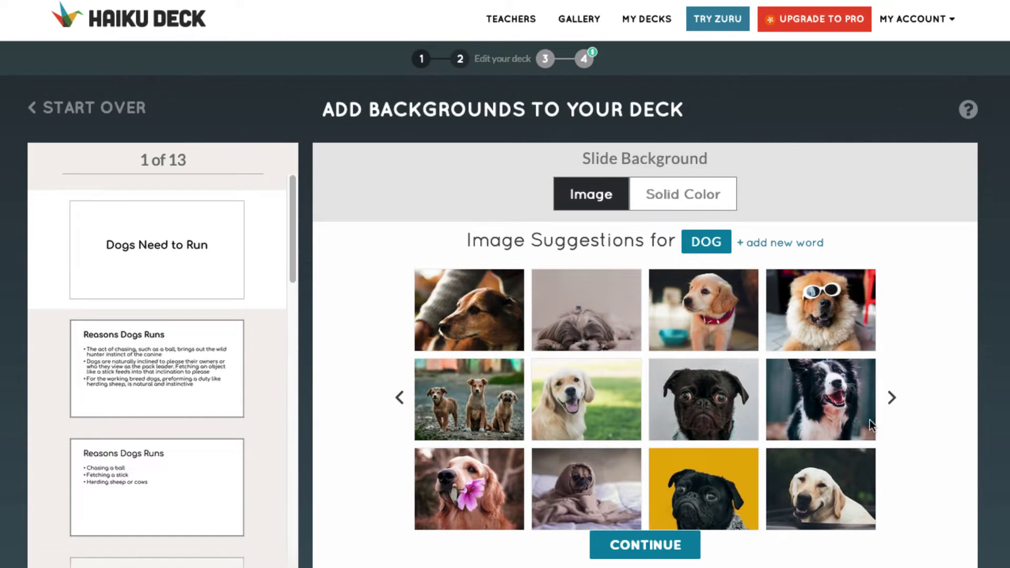
left_click(892, 398)
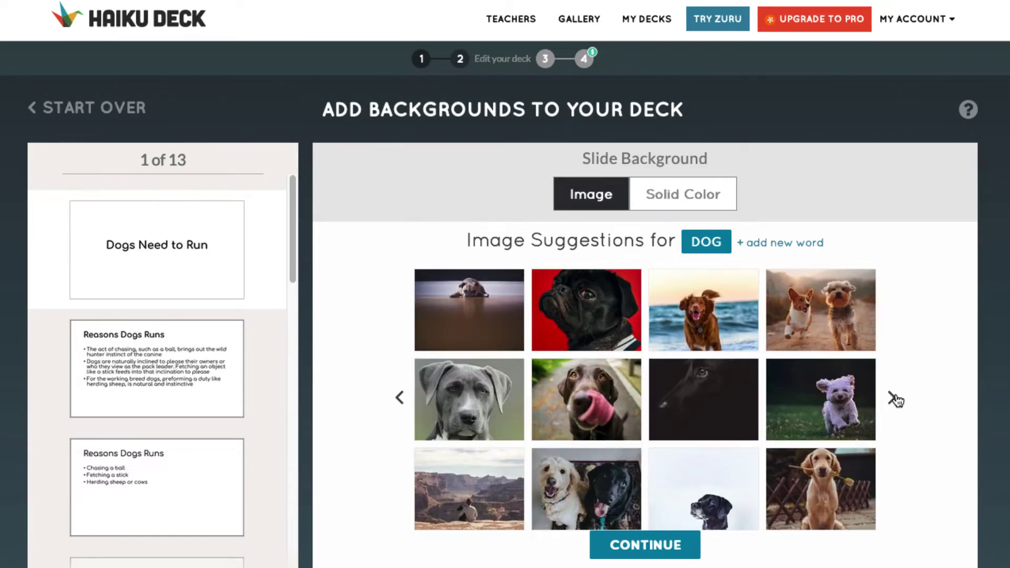
left_click(818, 311)
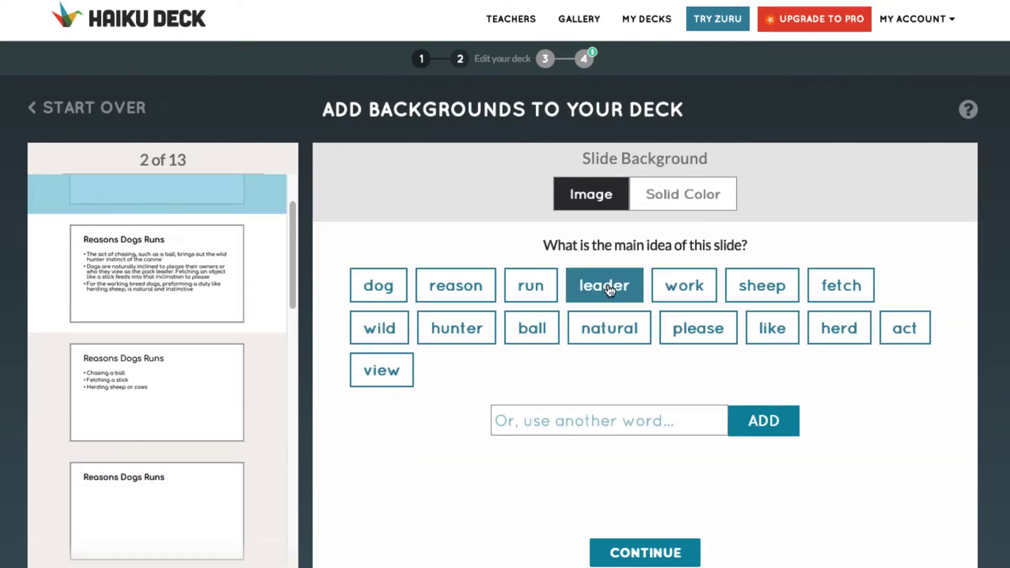
Step: Set the backgrounds of slides 2 and 3 to images suggested for the word "dog"
left_click(378, 286)
left_click(441, 398)
left_click(379, 286)
left_click(481, 364)
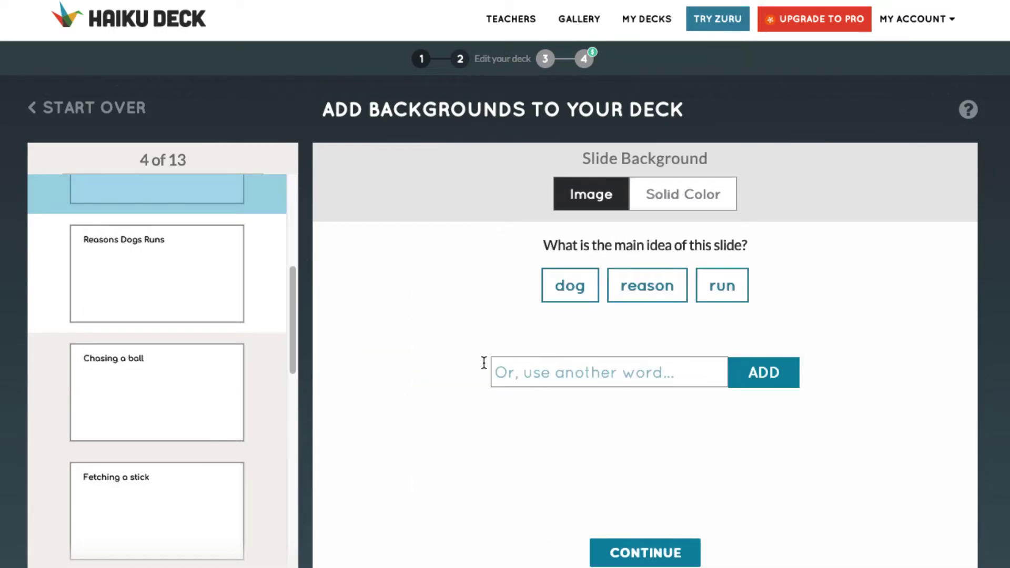
Step: Set slide 4's background to an image from the second page of "dog" suggestions
left_click(570, 286)
left_click(893, 399)
left_click(820, 398)
Step: Give the "Chasing a ball" slide an image from the second page of "ball" suggestions and the "Fetching a stick" slide an image for a suggested word
left_click(678, 285)
left_click(784, 242)
left_click(604, 286)
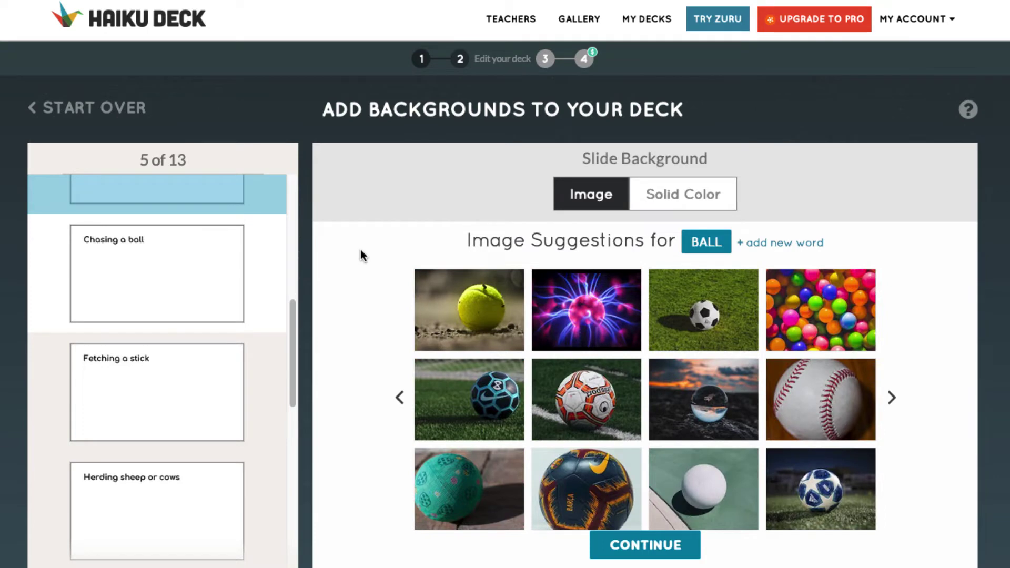
left_click(892, 397)
left_click(586, 311)
left_click(601, 287)
left_click(852, 336)
Step: Set the "Herding sheep or cows" slide's background to an image found with the custom words "dog herding"
left_click(609, 373)
type("dog hear")
key("BackSpace")
key("BackSpace")
type("rding")
key("Return")
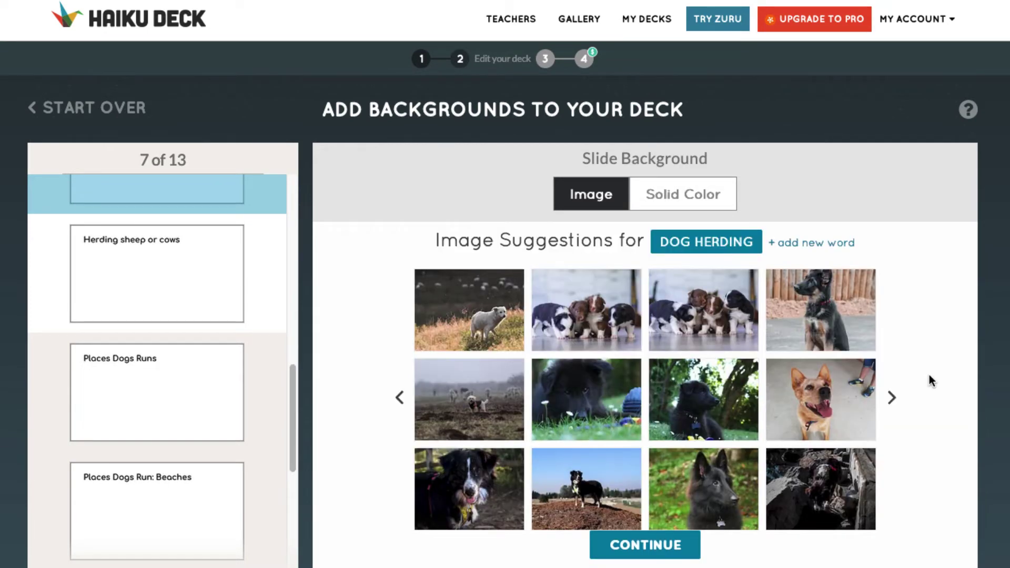
left_click(805, 320)
Step: Set the "Places Dogs Runs" slide's background to an image found with a custom search word
left_click(571, 286)
left_click(895, 398)
left_click(784, 242)
left_click(603, 373)
key("Return")
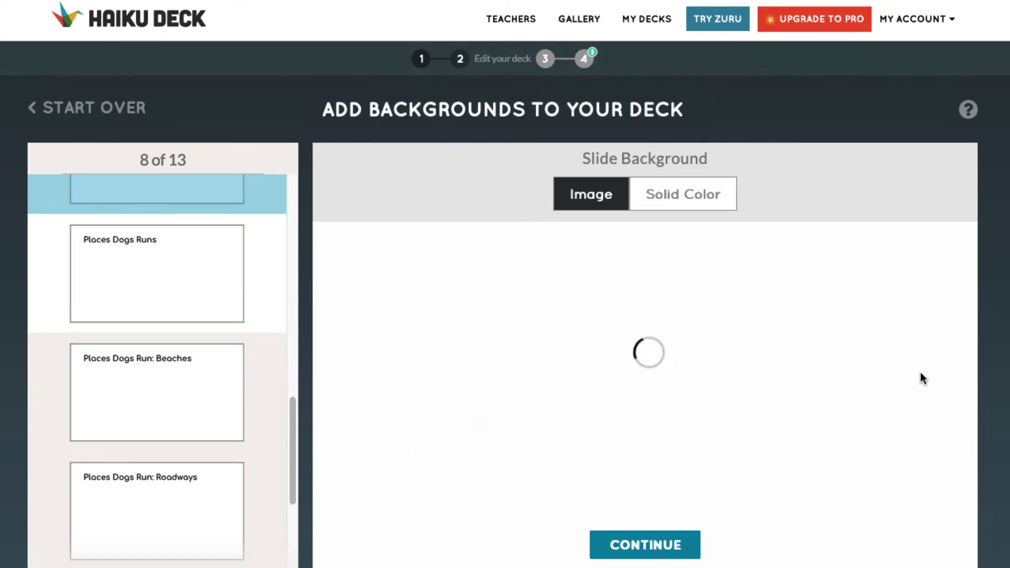
left_click(586, 310)
Step: Set the "Places Dogs Run: Beaches" slide's background to an image found with "dog running beach"
left_click(548, 288)
left_click(784, 242)
left_click(601, 290)
left_click(600, 372)
type("dog running beach")
key("Return")
left_click(816, 397)
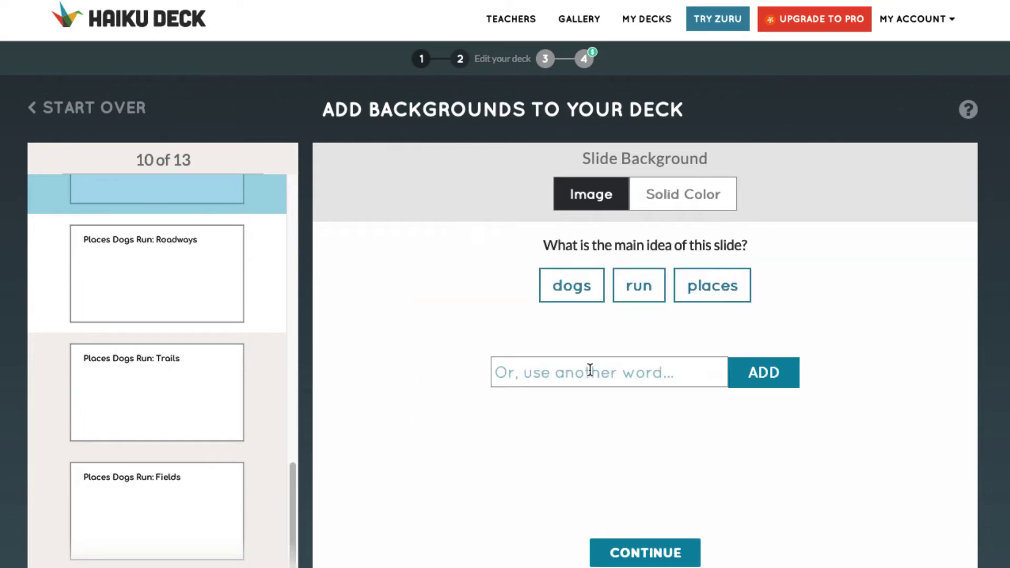
Step: Set the "Places Dogs Run: Roadways" slide's background to an image found with "dog running road"
left_click(591, 371)
type("dog running road")
key("Return")
left_click(816, 397)
Step: Set the "Places Dogs Run: Trails" slide's background to an image found with "dog running trail"
left_click(547, 372)
type("dog running trail")
left_click(763, 374)
left_click(864, 465)
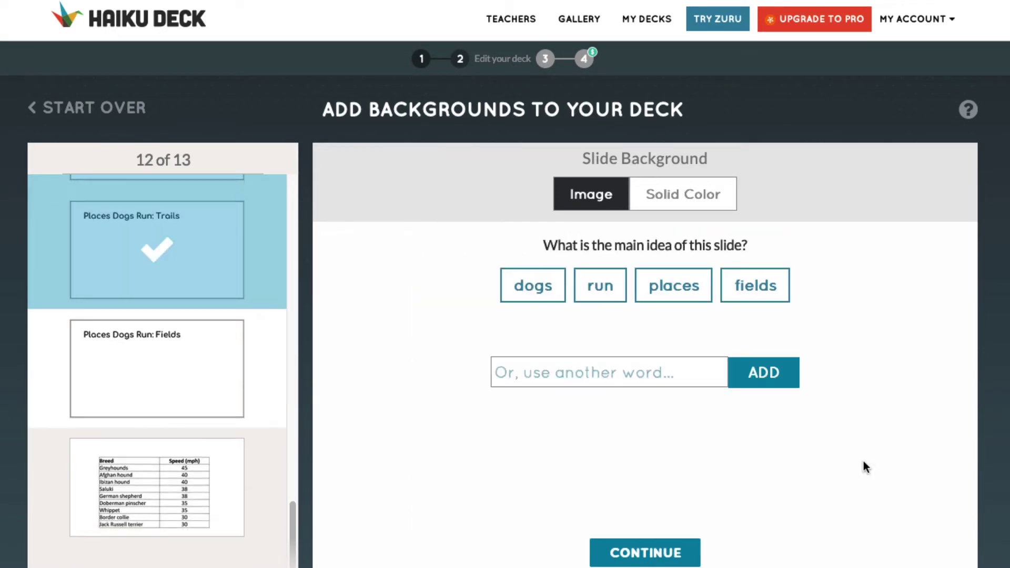
Step: Set the "Places Dogs Run: Fields" slide's background to an image found with "dog running field" and convert the deck
left_click(584, 372)
type("dog running field")
left_click(766, 378)
left_click(699, 400)
left_click(645, 545)
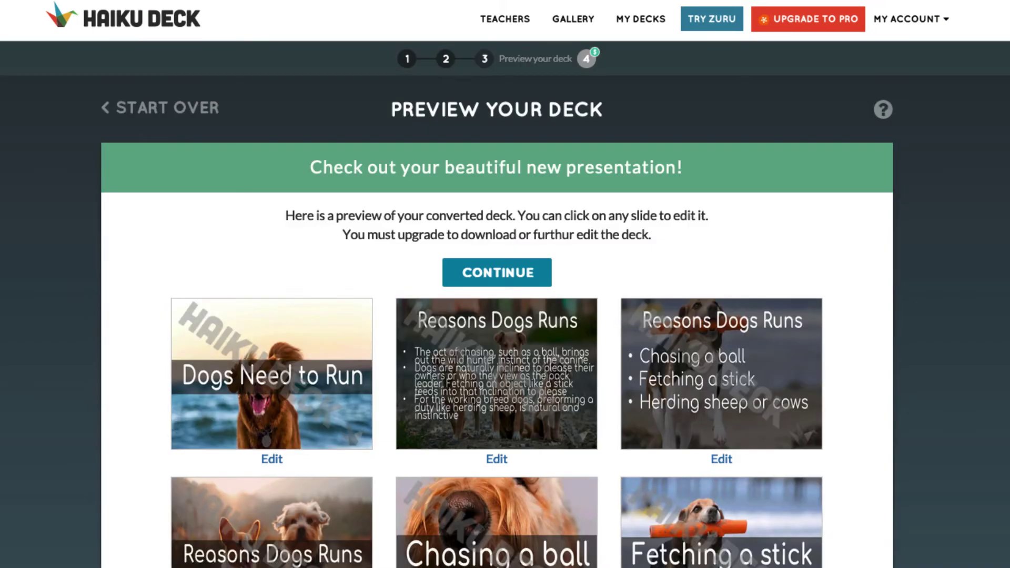
Step: Return to editing the backgrounds and replace the Roadways slide's image with one found with "dog running on road"
scroll(497, 368, "down", 10)
left_click(271, 479)
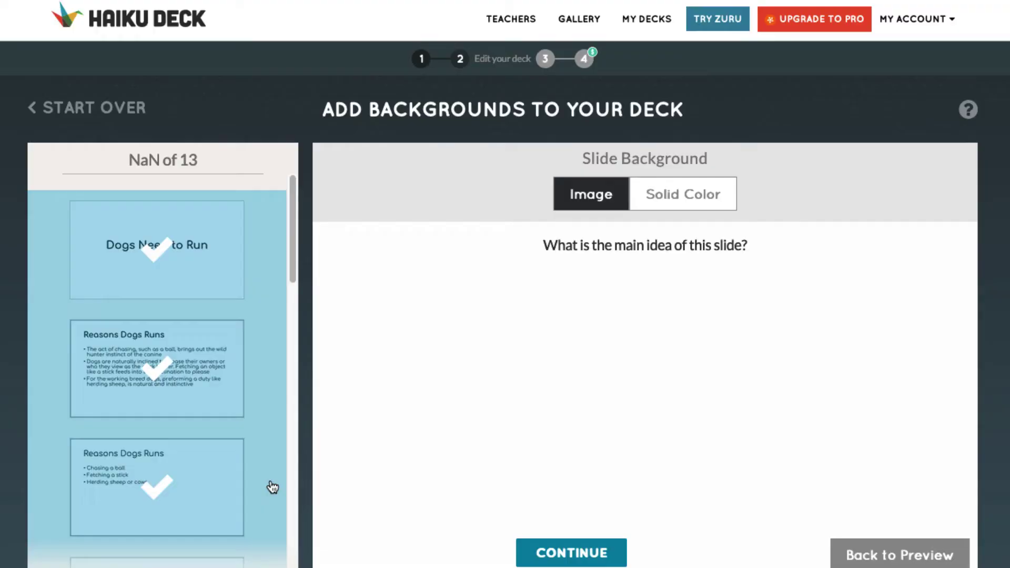
left_click_drag(293, 265, 295, 553)
left_click(157, 273)
left_click(555, 375)
type("dog running on road")
key("Return")
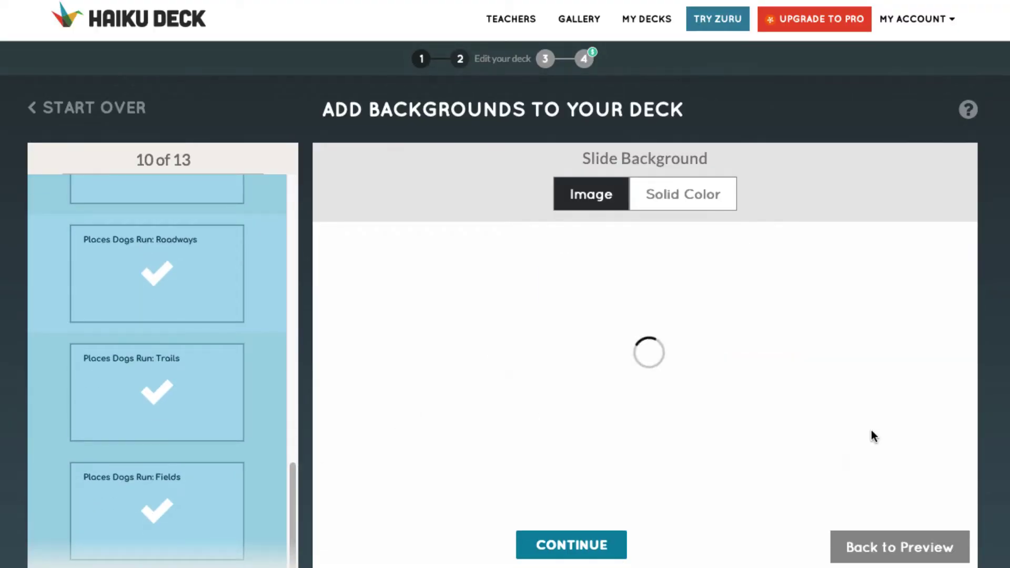
left_click(464, 321)
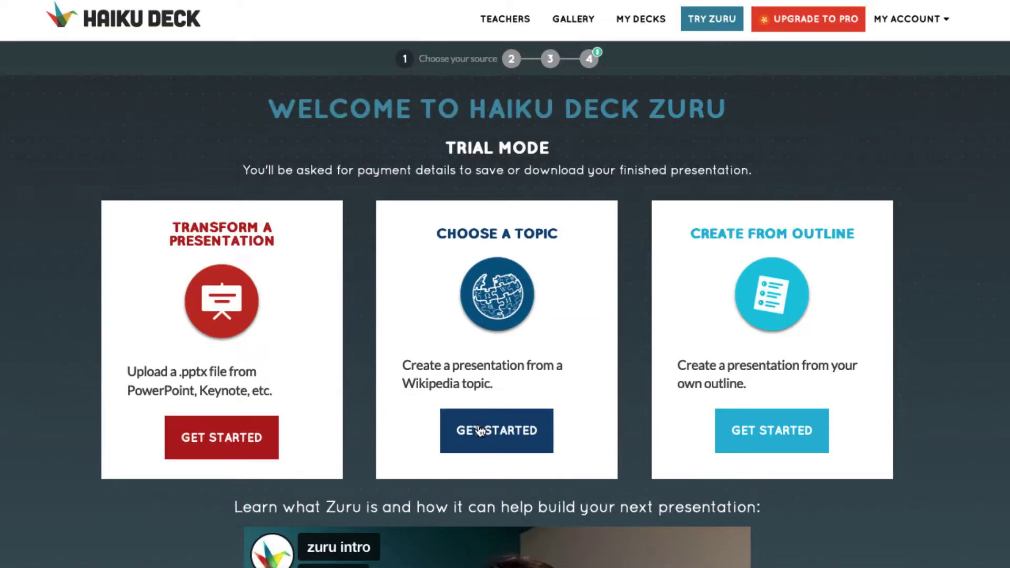
Step: Create a deck outline from the Wikipedia topic "wind power" with a length of ~30 slides
left_click(489, 467)
type("wind power")
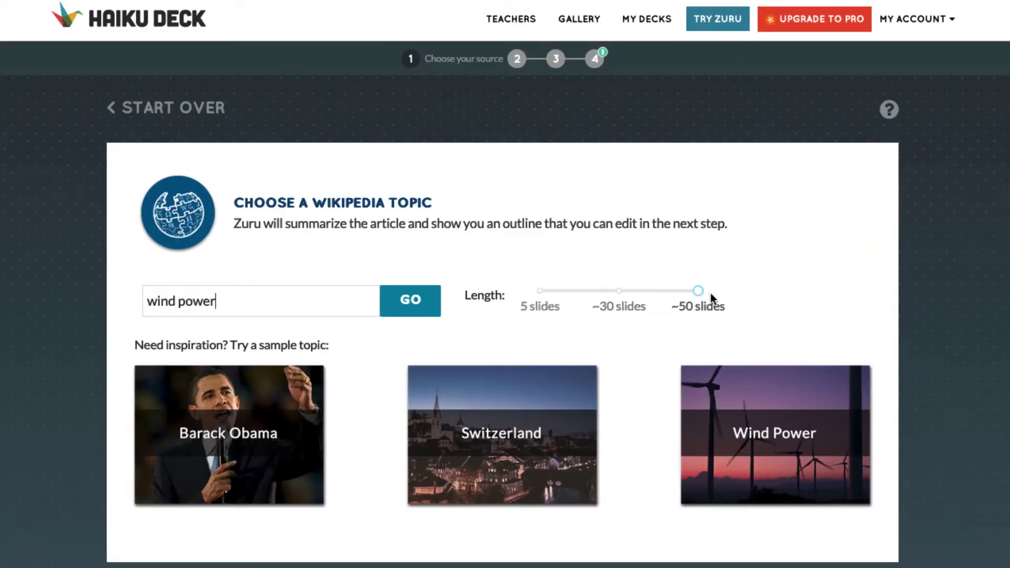
left_click(560, 301)
left_click(611, 295)
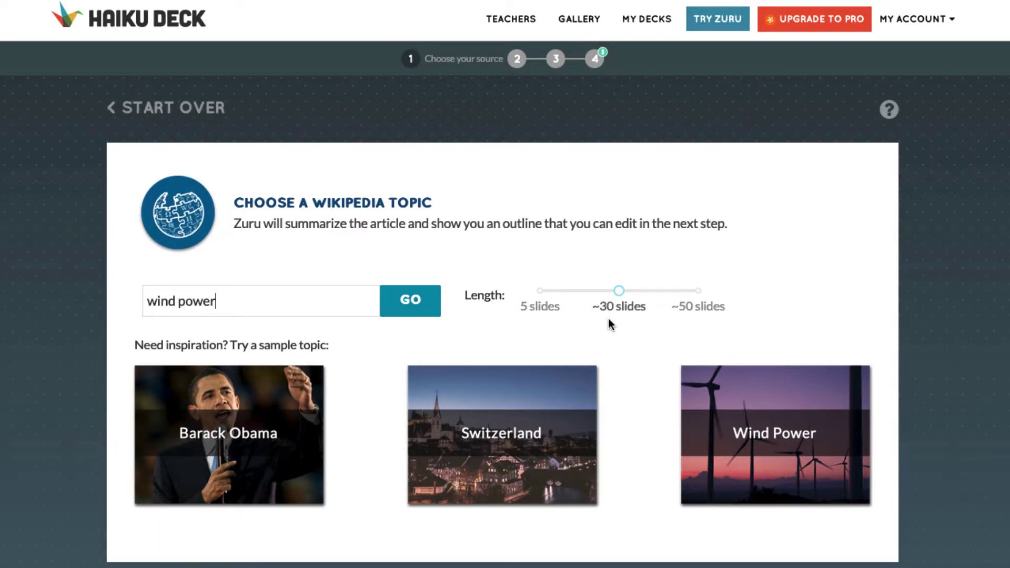
type("wind power")
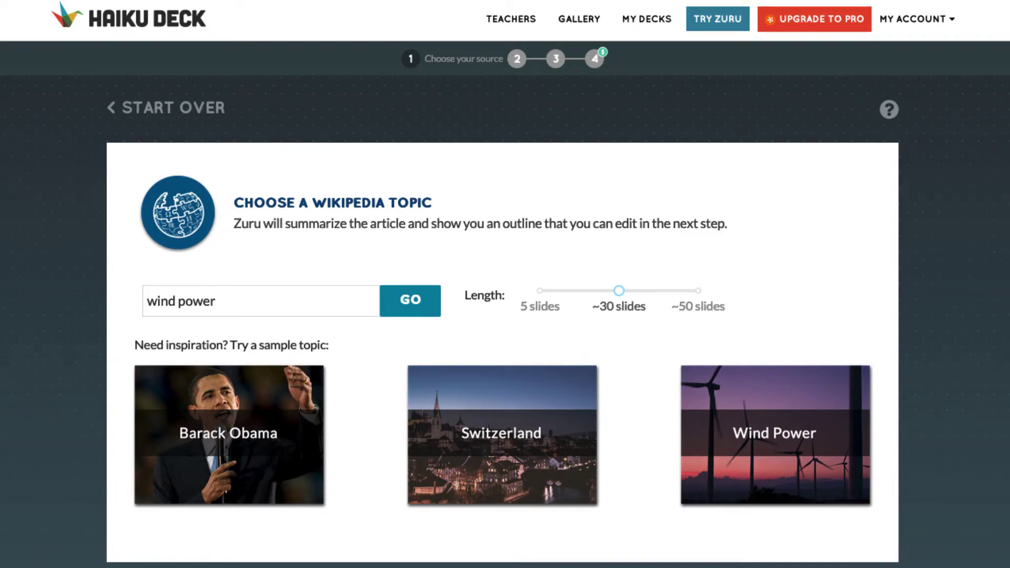
left_click(418, 305)
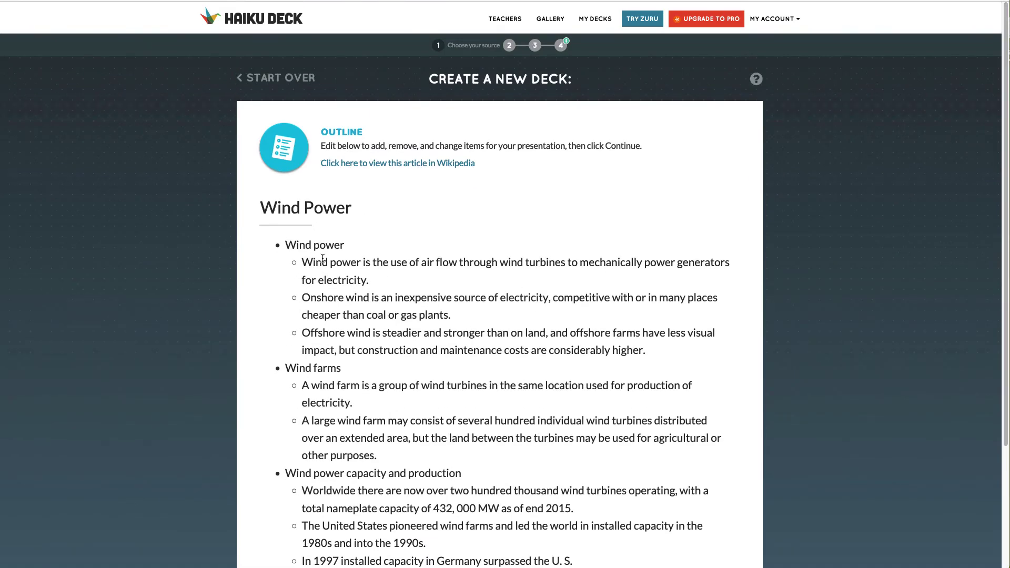
Step: Shorten the first sub-point under "Wind power" to "air flow through wind turbines"
key("BackSpace")
left_click_drag(302, 262, 679, 263)
key("BackSpace")
Step: Split the onshore sub-point into "Onshore wind is an inexpensive source of electricity" and "In many places cheaper than coal or gas plants"
left_click(455, 281)
left_click(552, 280)
key("BackSpace")
key("BackSpace")
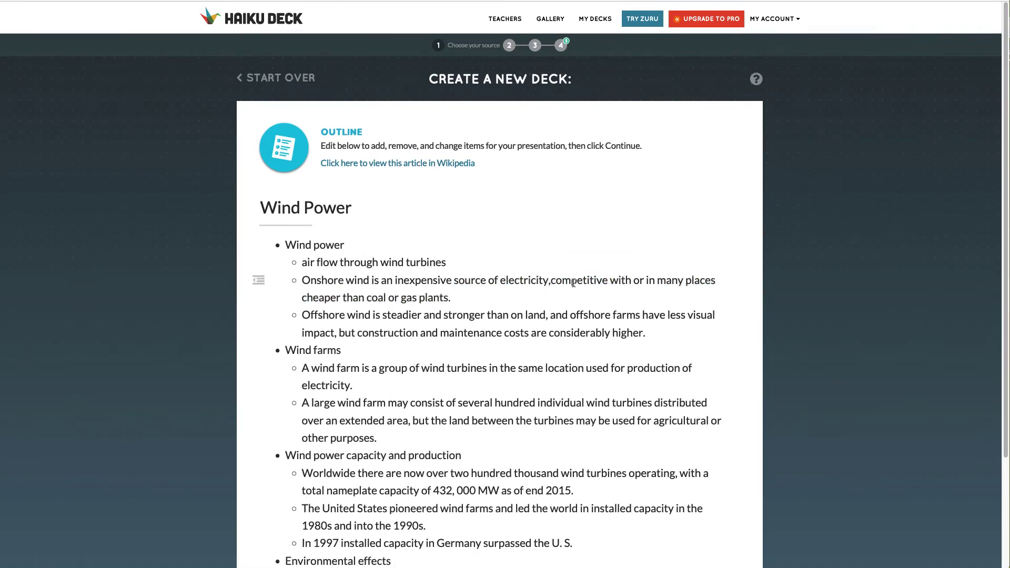
key("Return")
left_click_drag(302, 298, 398, 298)
type("I")
Step: Split the offshore sub-point into "Offshore wind is steadier and stronger than on land" and "Construction and maintenance costs are considerably higher"
left_click(338, 333)
key("Return")
key("Delete")
key("Delete")
key("Delete")
key("Delete")
key("Delete")
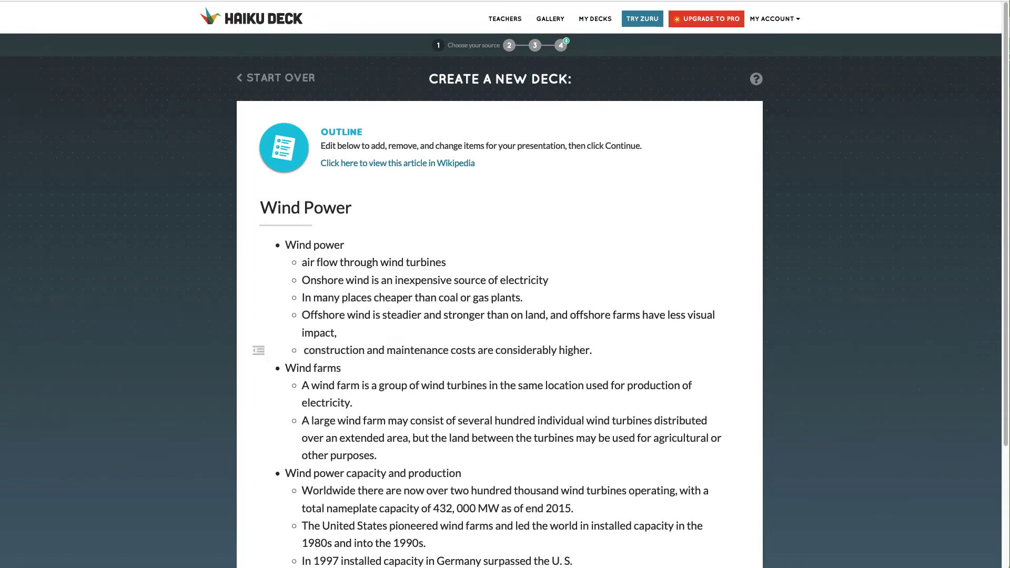
type("C")
key("BackSpace")
left_click(524, 299)
left_click_drag(546, 316, 258, 266)
Step: Shorten the "Wind farms" sub-points to "A group of wind turbines in the same location" and "A large wind farm may consist of several hundred individual wind turbines"
left_click_drag(301, 368, 376, 368)
type("A")
key("BackSpace")
left_click_drag(517, 368, 426, 421)
key("BackSpace")
Step: Shorten the capacity and production sub-points to "Worldwide over two hundred thousand wind turbines operating" and "The United States pioneered wind farms"
key("BackSpace")
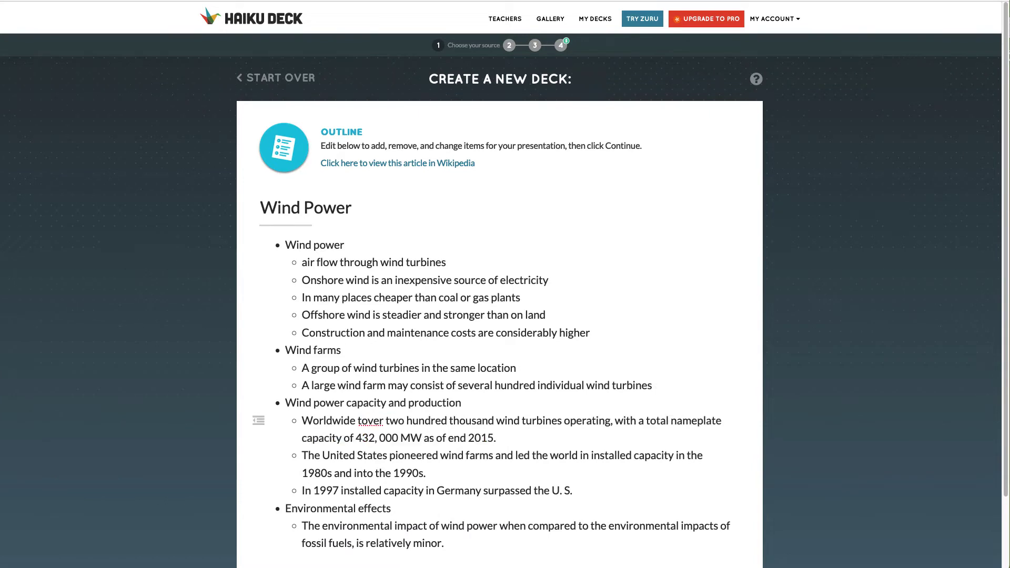
key("BackSpace")
left_click(634, 421)
key("Return")
left_click_drag(633, 421, 607, 421)
key("BackSpace")
left_click_drag(302, 439, 583, 441)
left_click_drag(494, 441, 494, 461)
Step: Shorten the "Environmental effects" sub-point to "The environmental impact is relatively minor."
key("BackSpace")
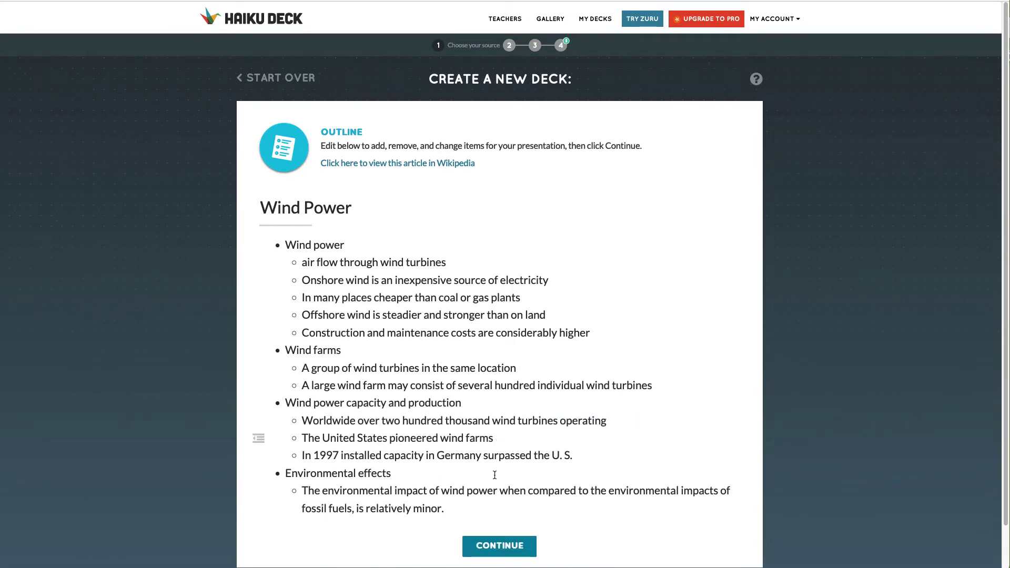
left_click_drag(426, 490, 360, 508)
key("BackSpace")
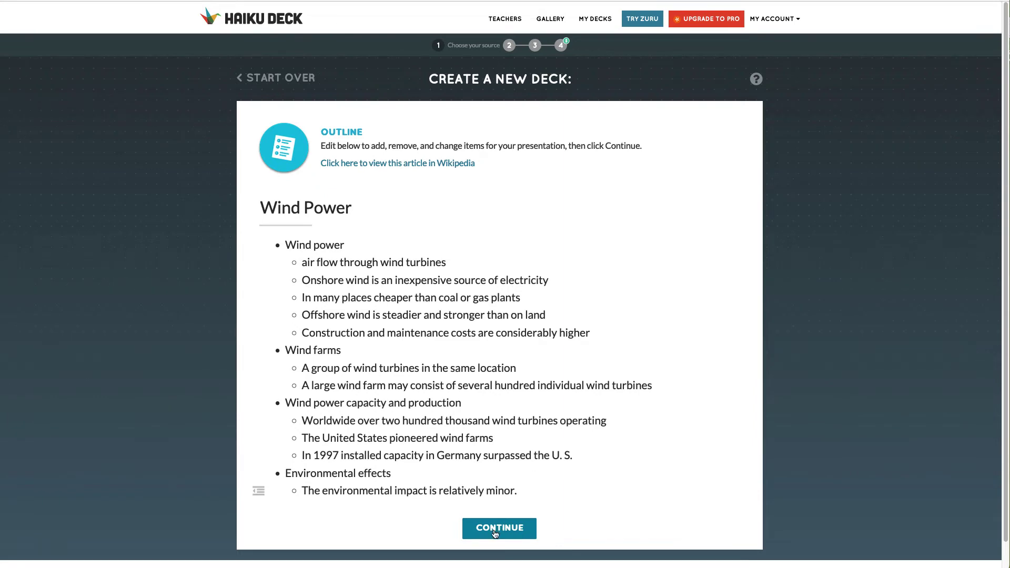
Step: Accept the outline, give the first "Wind power" slide a blue-sky image from the "wind turbines" suggestions, and review the deck preview
left_click(495, 529)
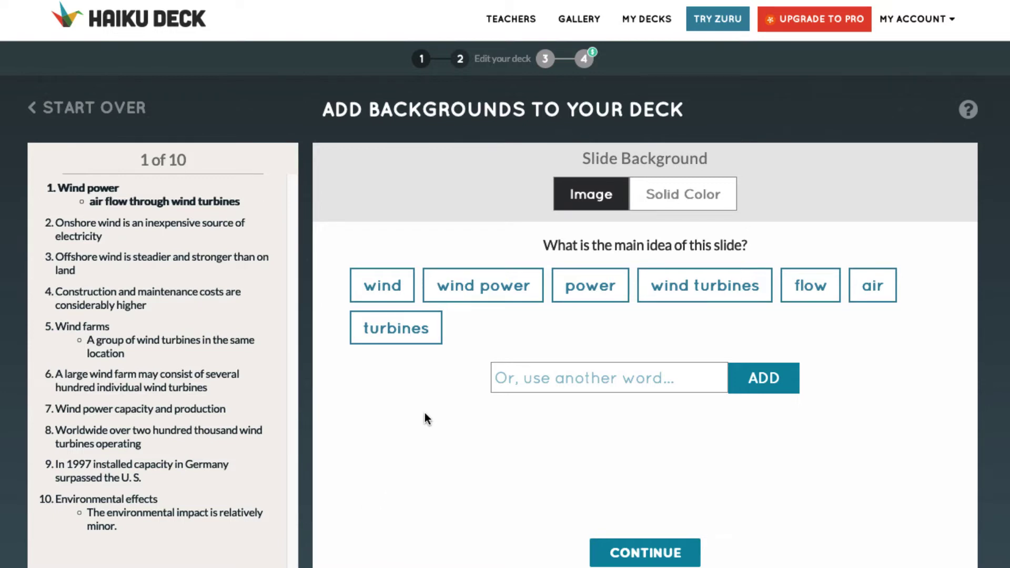
left_click(696, 289)
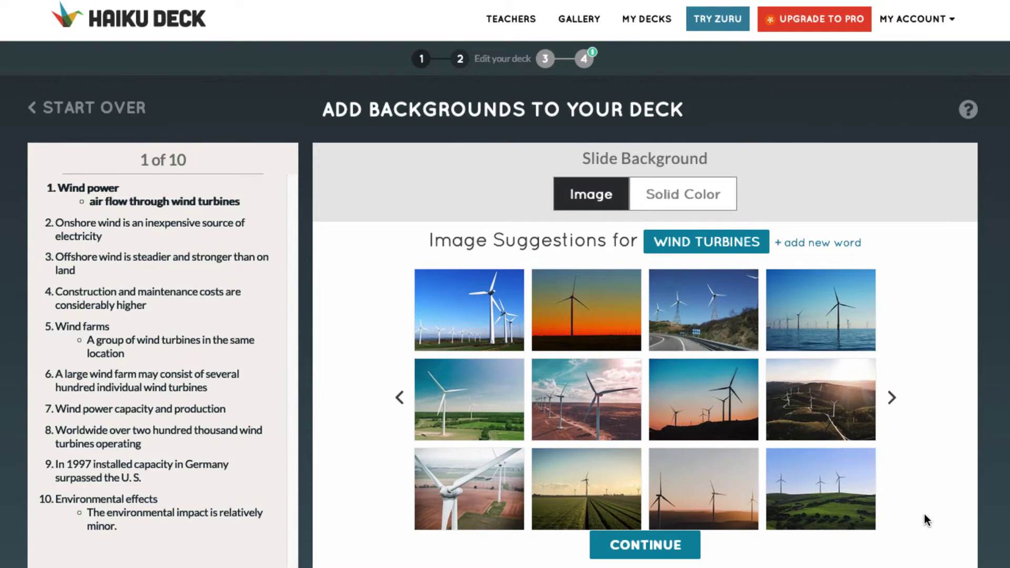
left_click(456, 316)
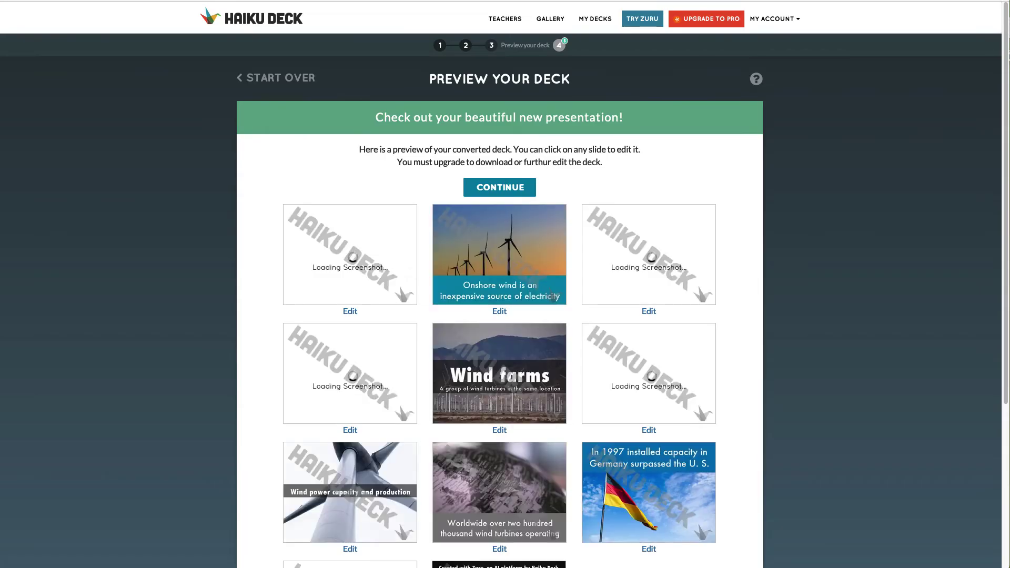
scroll(985, 339, "down", 5)
scroll(847, 313, "up", 5)
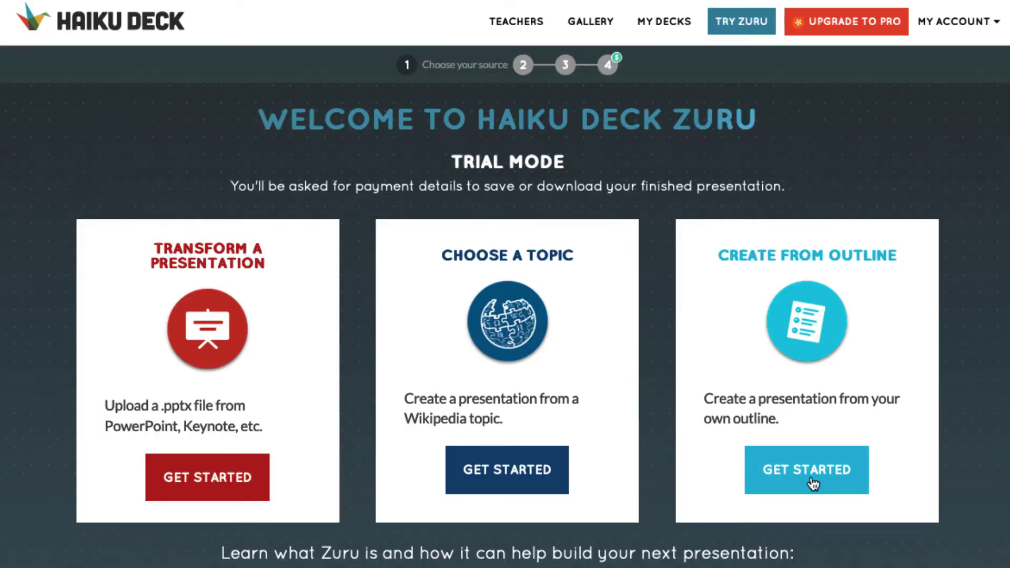
Step: Create a new blank outline titled "5 Steps for Successful Slide Design" with the first point "Establish a clear a focal point"
left_click(809, 474)
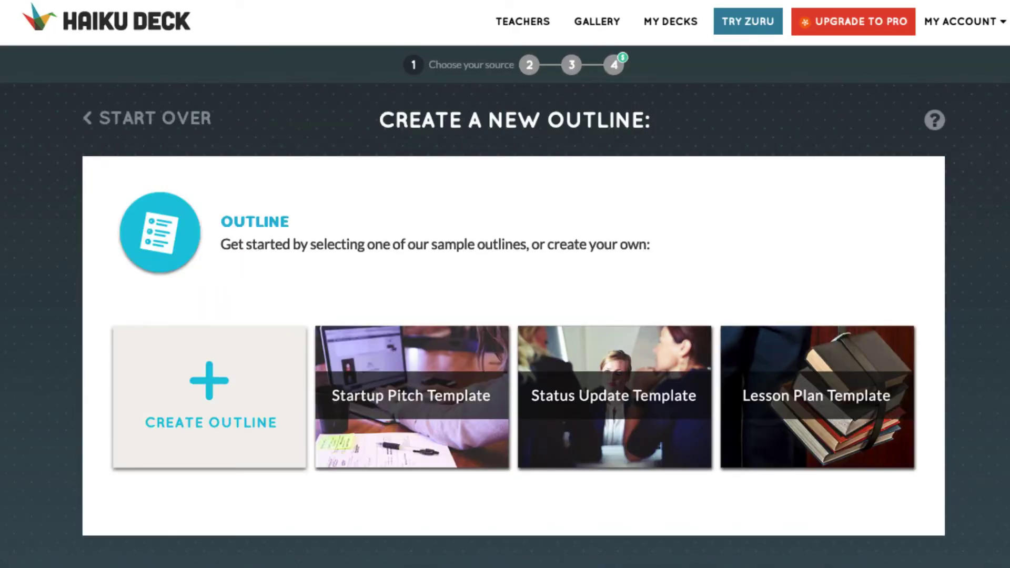
left_click(188, 417)
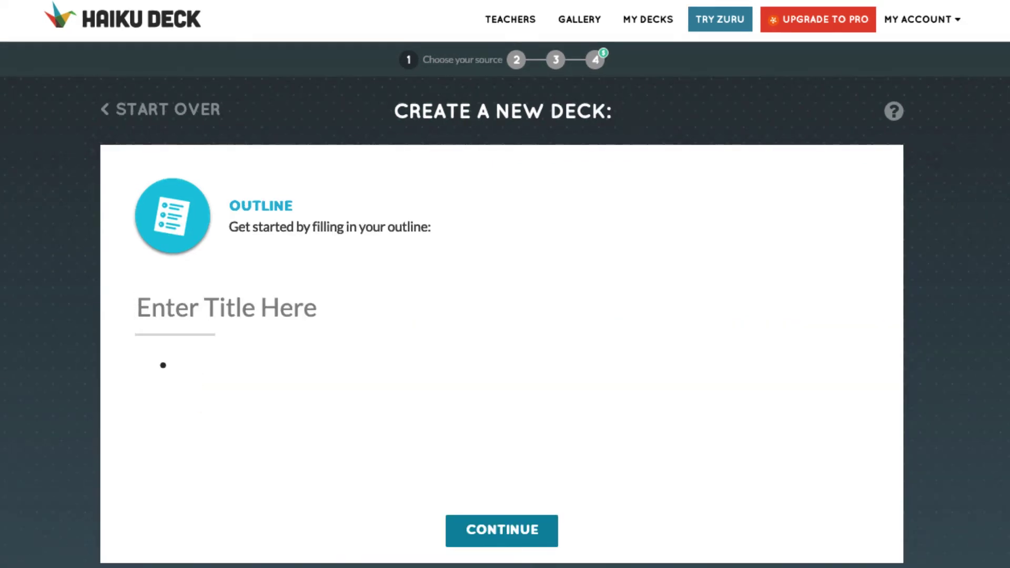
type("5 Steps for Successful Slide Design")
left_click(205, 362)
type("Establish a clear a focal point")
key("Return")
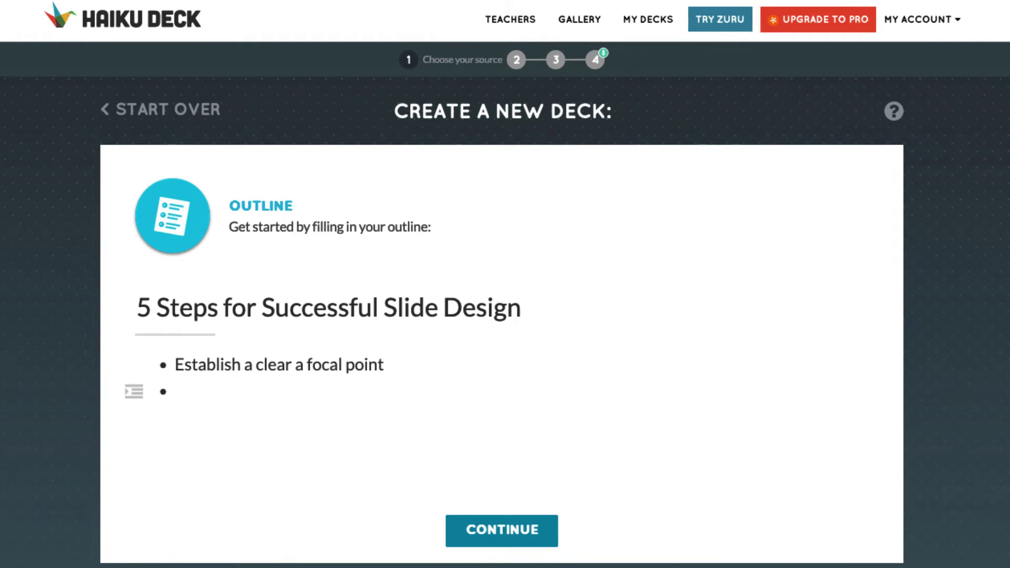
Step: Add the outline points "Limit the number of words", "Guide with visual sight lines", "Apply font thoughtfully" and "Use simplicity and restraint"
type("Limit the number of words")
key("Return")
type("Guide with visual sight lines")
key("Return")
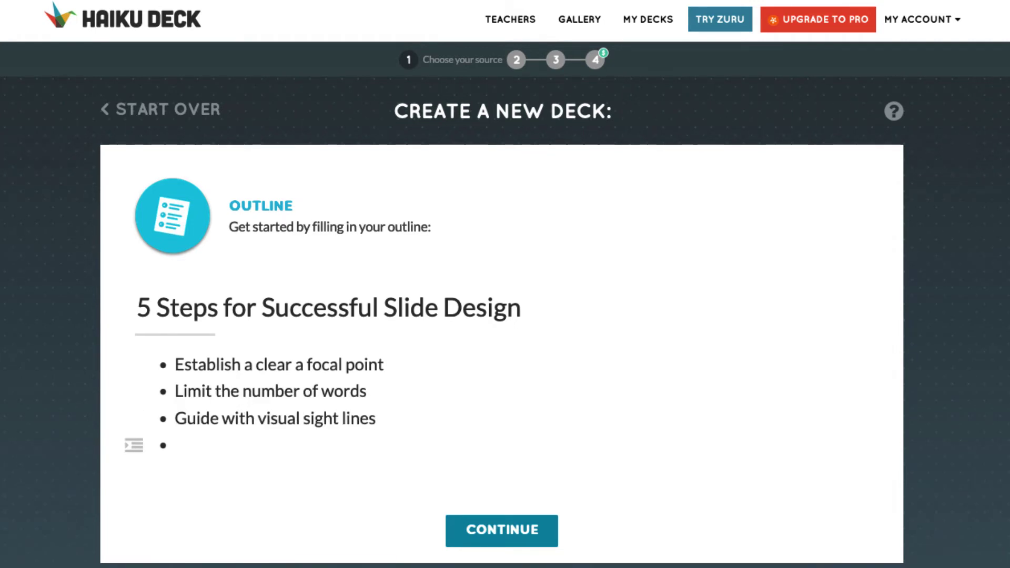
type("Apply font thoughtfully")
key("Return")
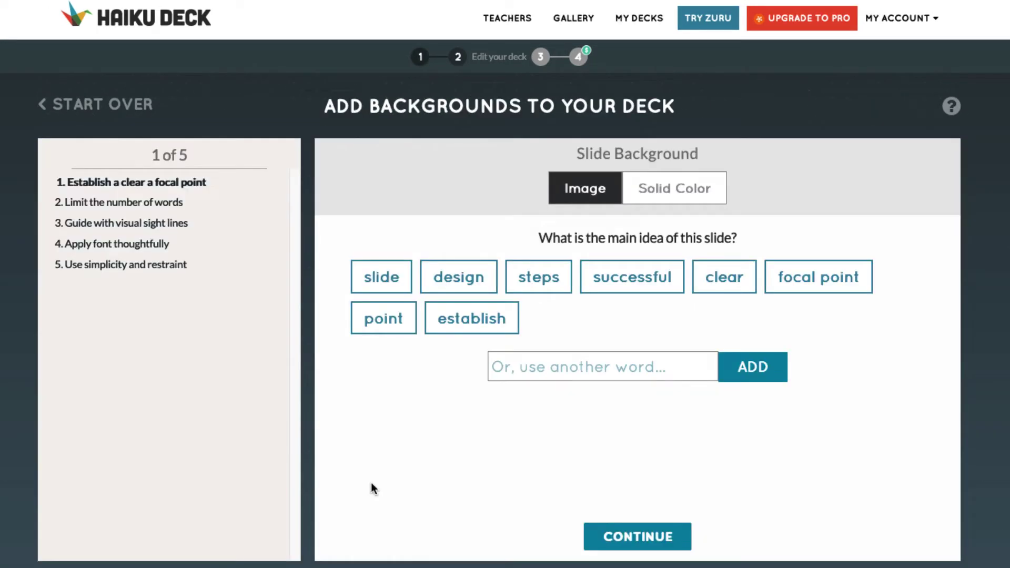
Step: Use "focal point" as the main idea of the first slide and browse its background image suggestions
left_click(839, 277)
left_click(881, 386)
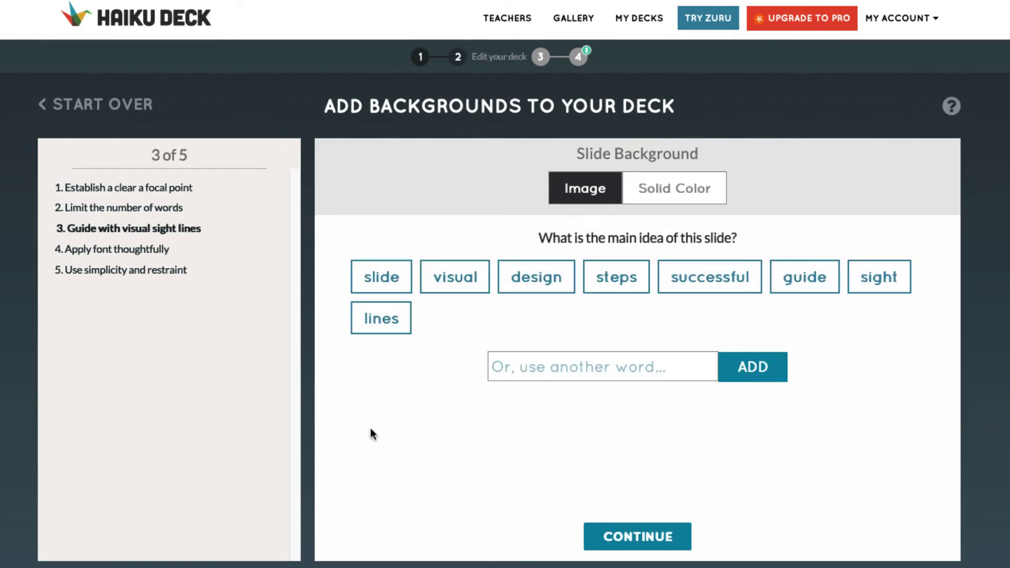
Step: Browse the "lines" image suggestions for the "Guide with visual sight lines" slide
left_click(381, 317)
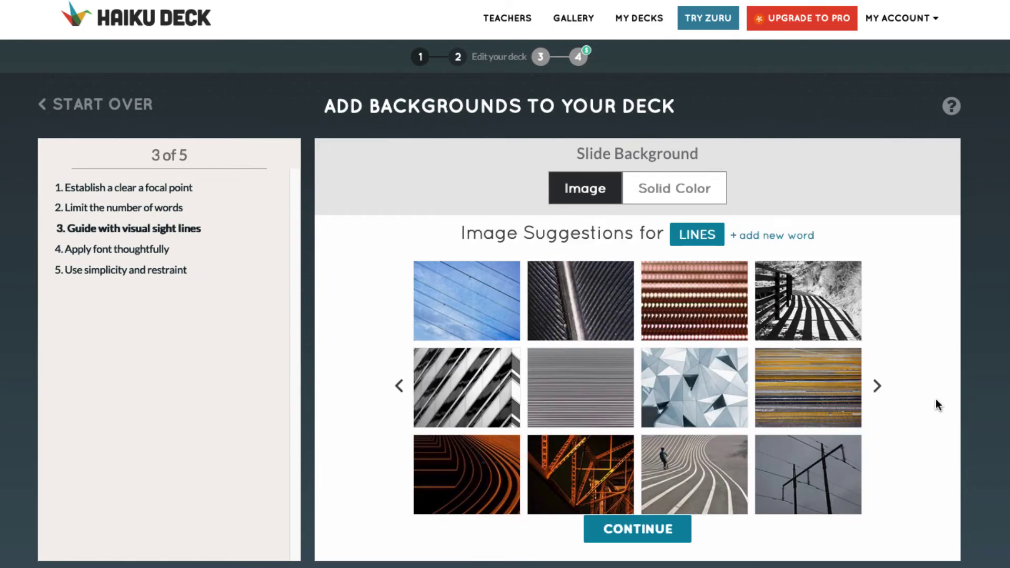
left_click(877, 386)
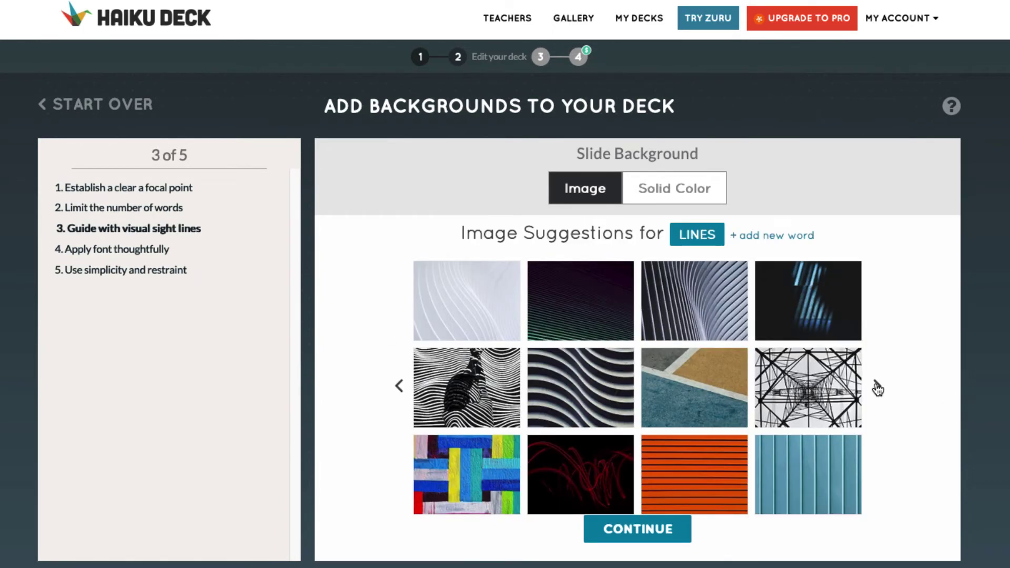
left_click(876, 386)
Step: Find background images with the new word "sightline" and choose one for the "Guide with visual sight lines" slide
type("tline")
key("Return")
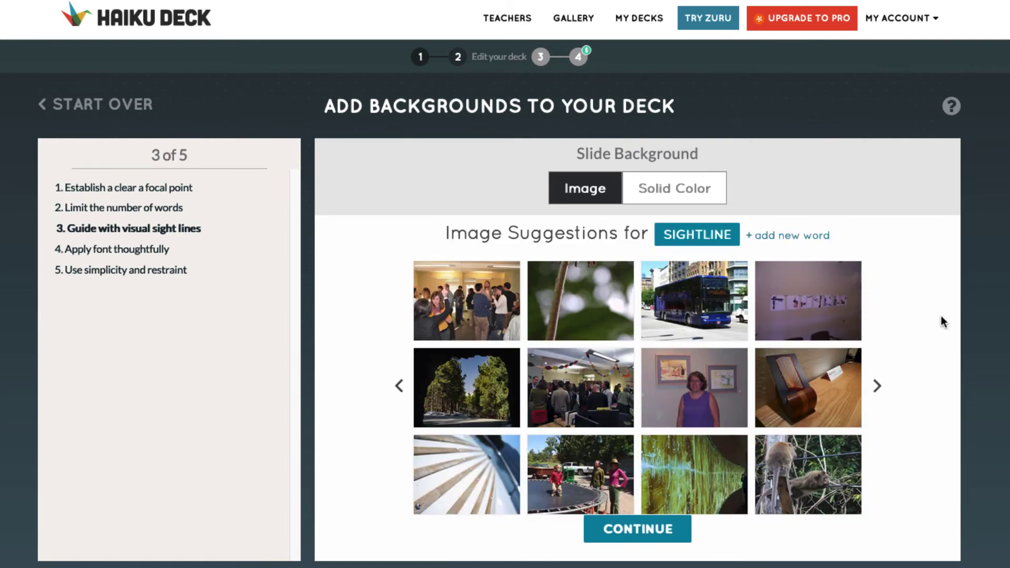
left_click(877, 386)
left_click(876, 387)
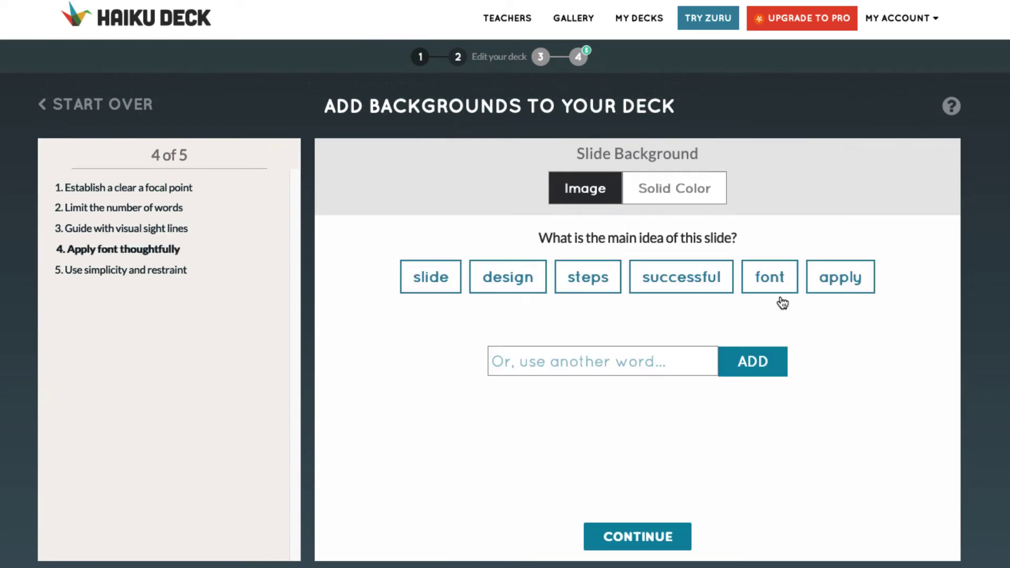
left_click(778, 290)
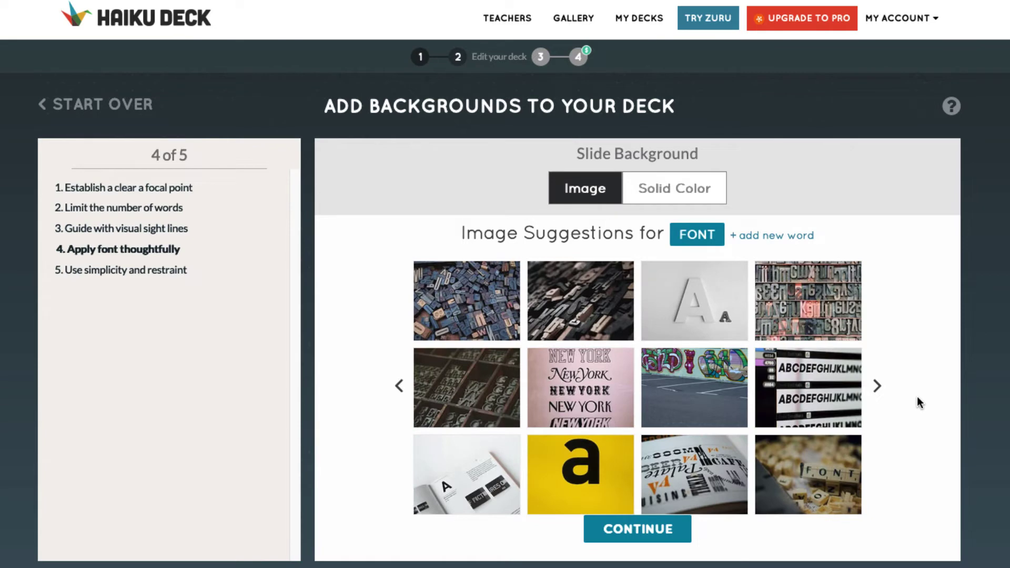
Step: Browse the "font" image suggestions for the "Apply font thoughtfully" slide
left_click(876, 387)
left_click(876, 388)
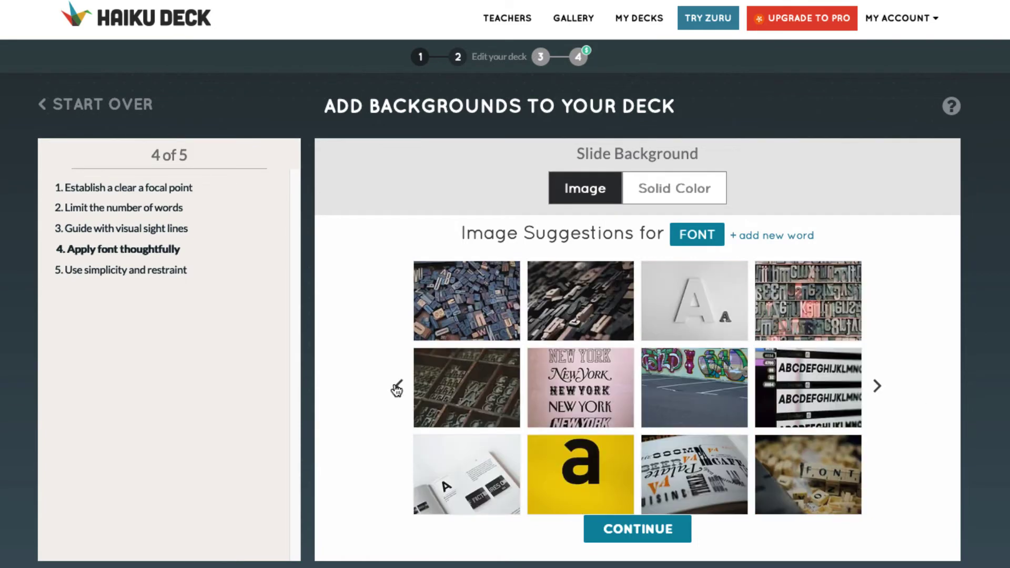